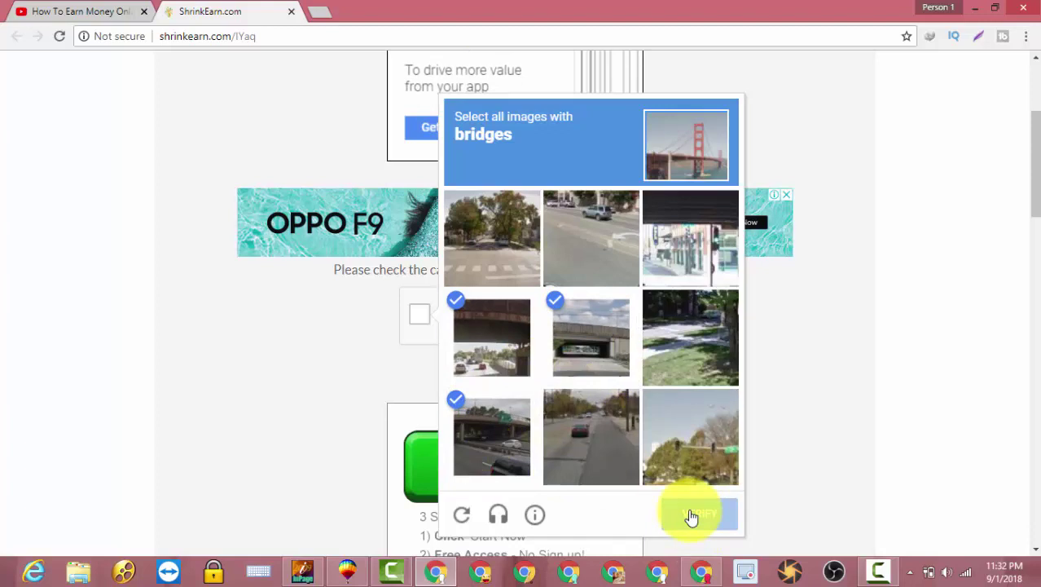
# - Submit the three selected bridge images to pass the reCAPTCHA check
pyautogui.click(691, 517)
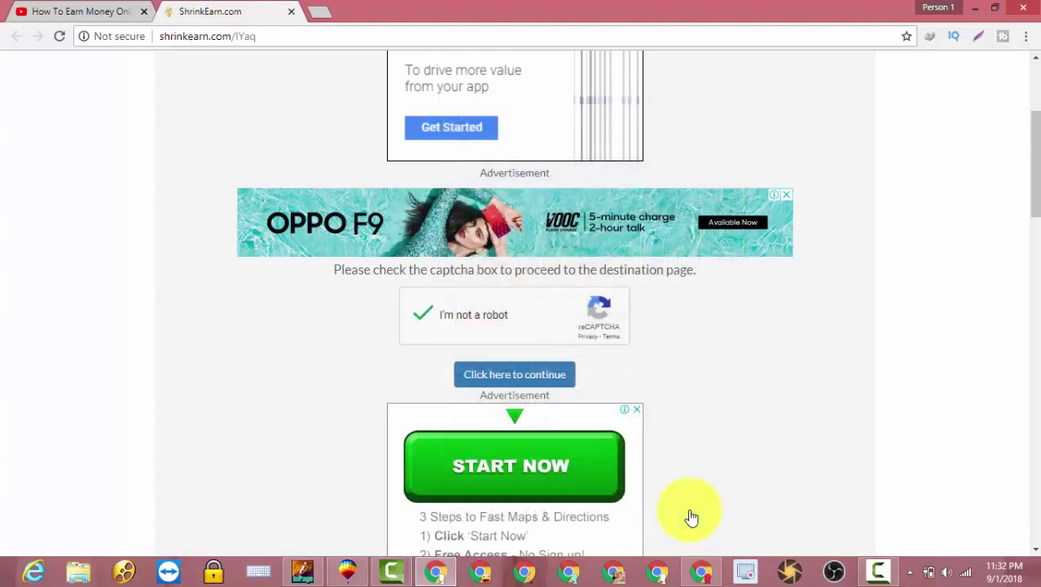
# - Continue past the captcha, let the countdown reach 0, and get the link
pyautogui.click(511, 375)
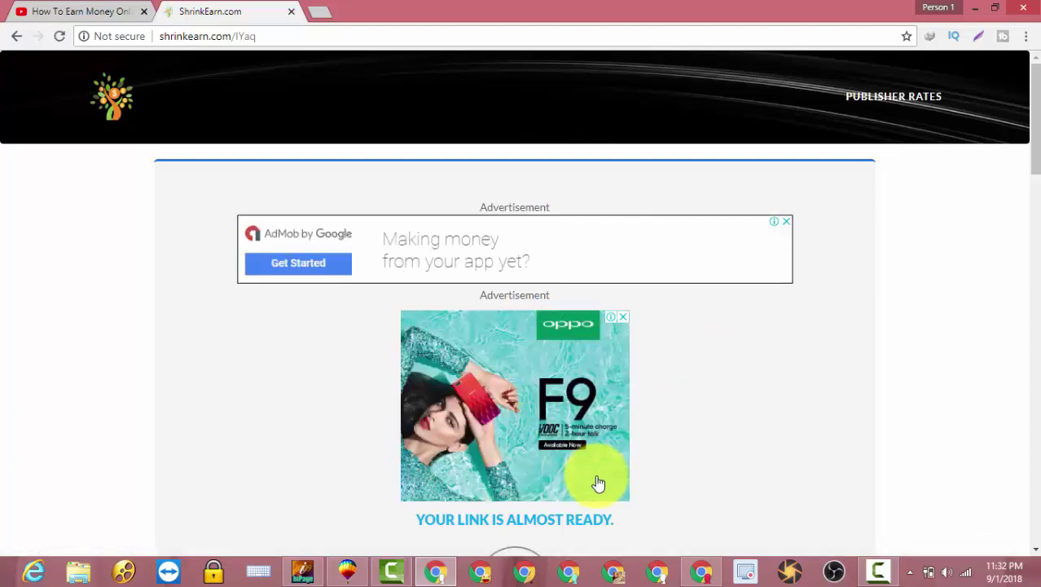
pyautogui.scroll(-2, 598, 483)
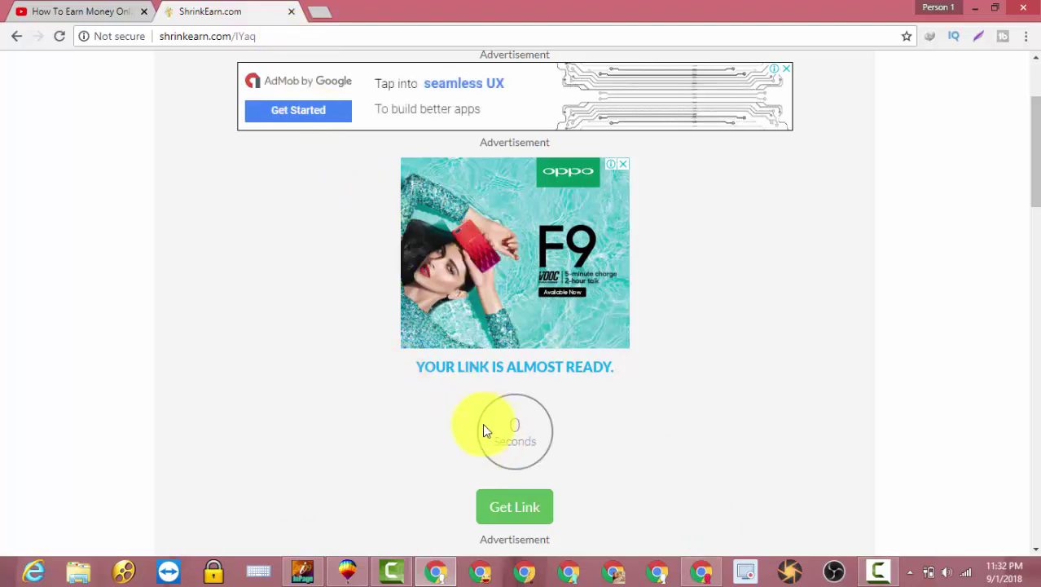
pyautogui.click(510, 507)
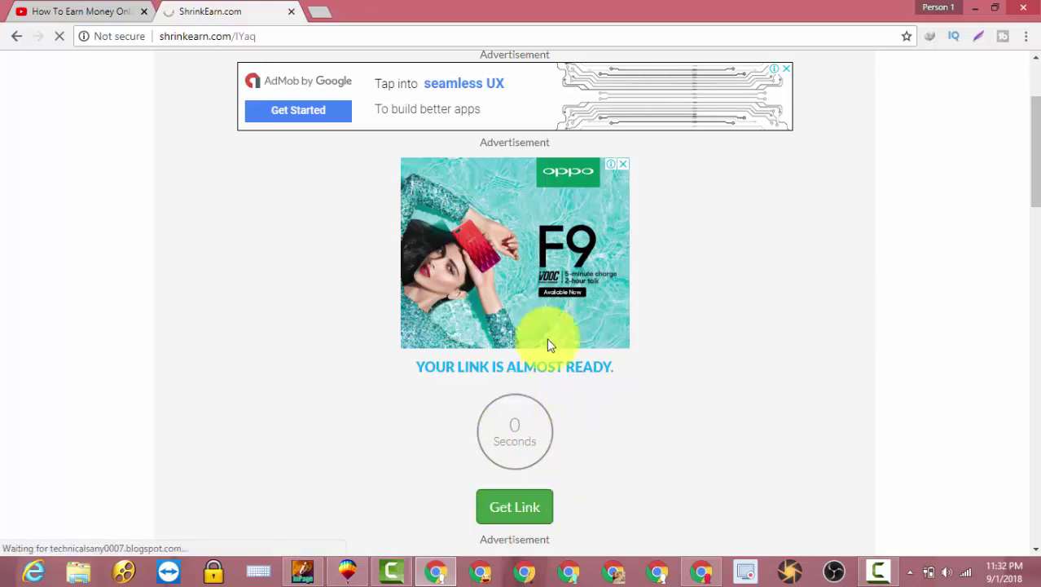
# - Scroll through the Technical Sany blog post, then minimize Chrome
pyautogui.scroll(-2, 599, 388)
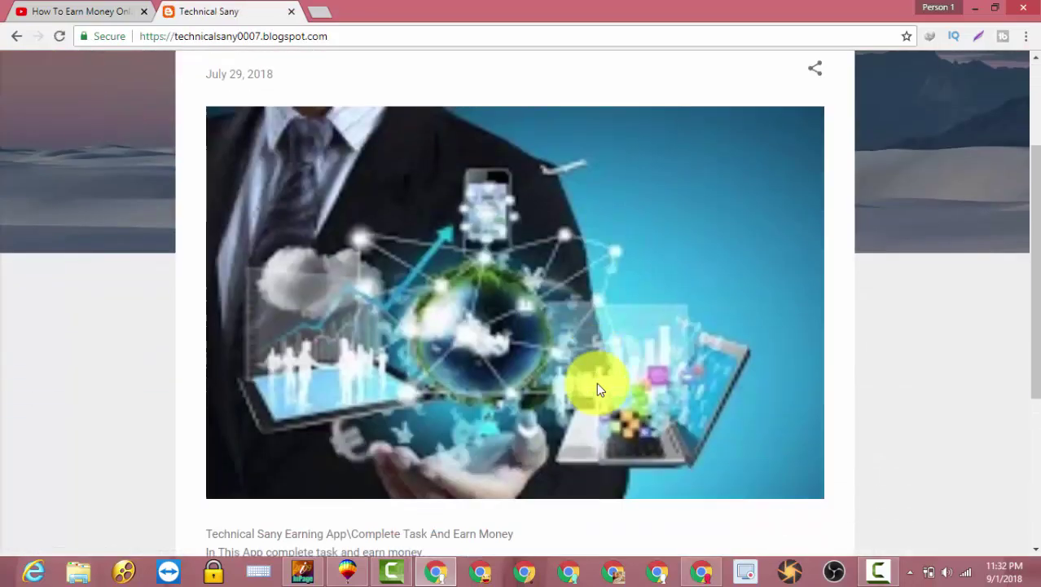
pyautogui.scroll(-4, 596, 382)
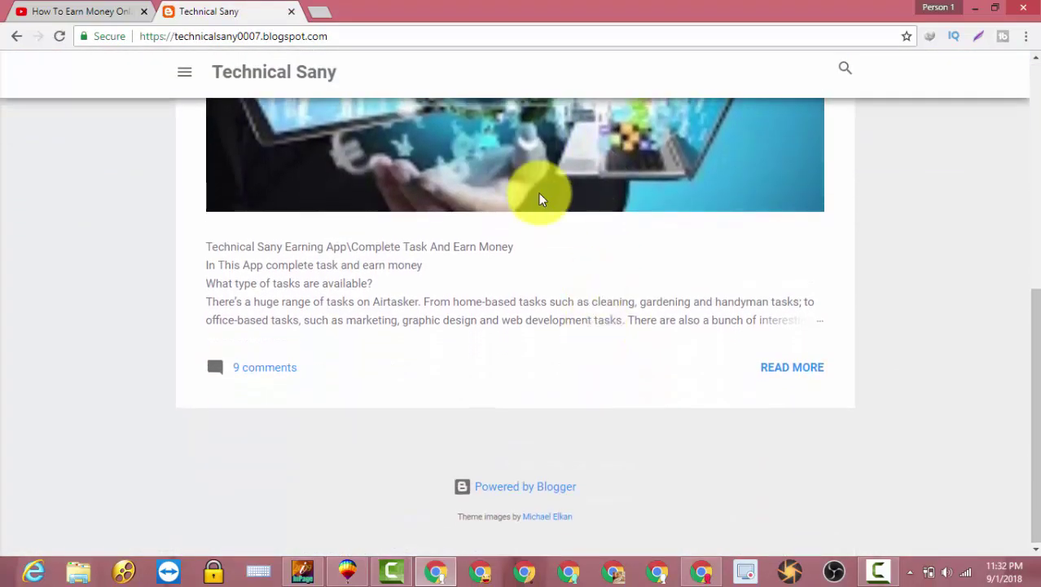
pyautogui.scroll(6, 539, 193)
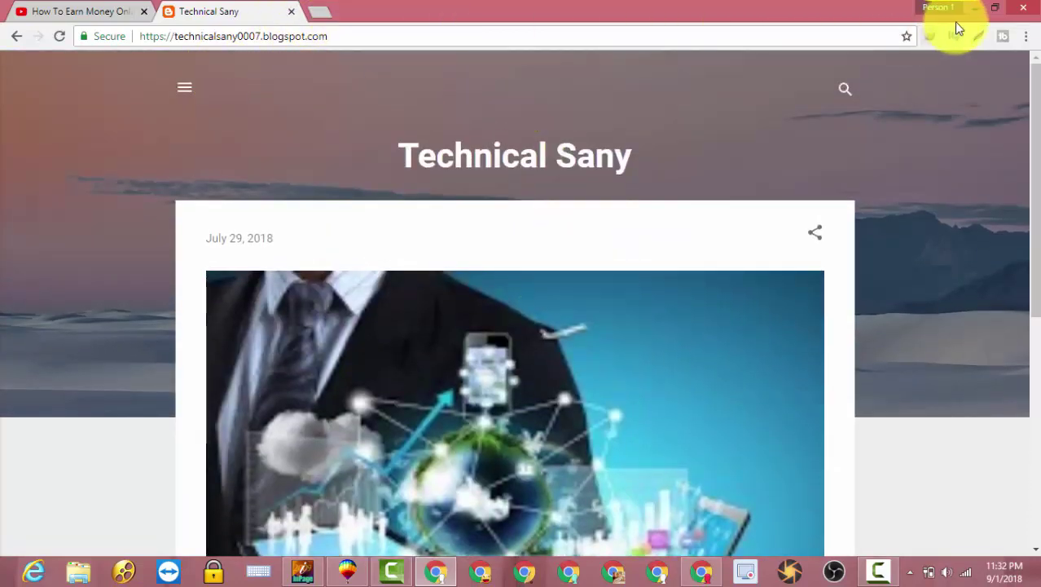
pyautogui.click(975, 8)
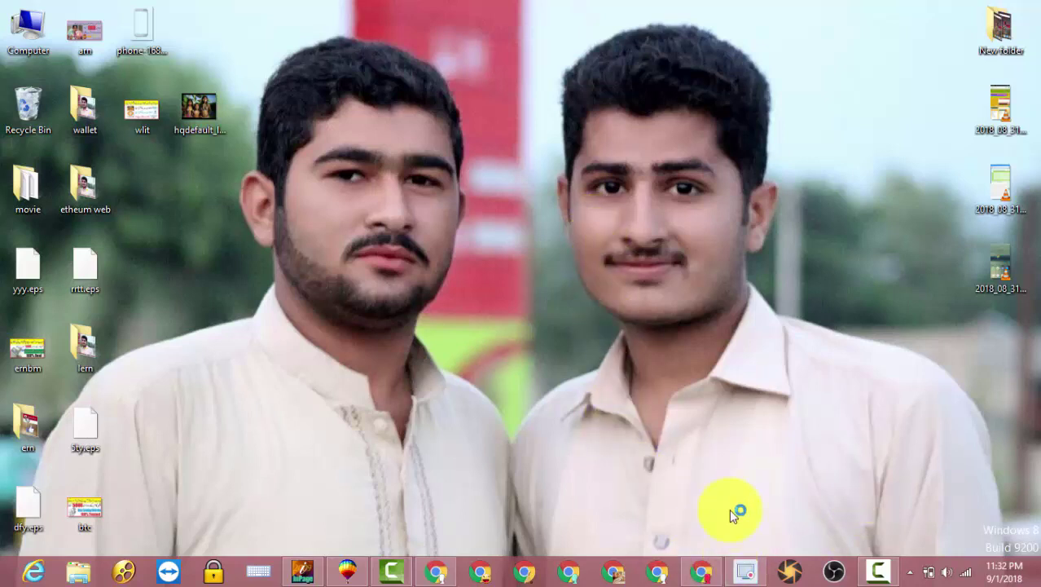
# - Restore Chrome from the taskbar to show ShrinkEarn's 'Register a new membership' form
pyautogui.click(701, 572)
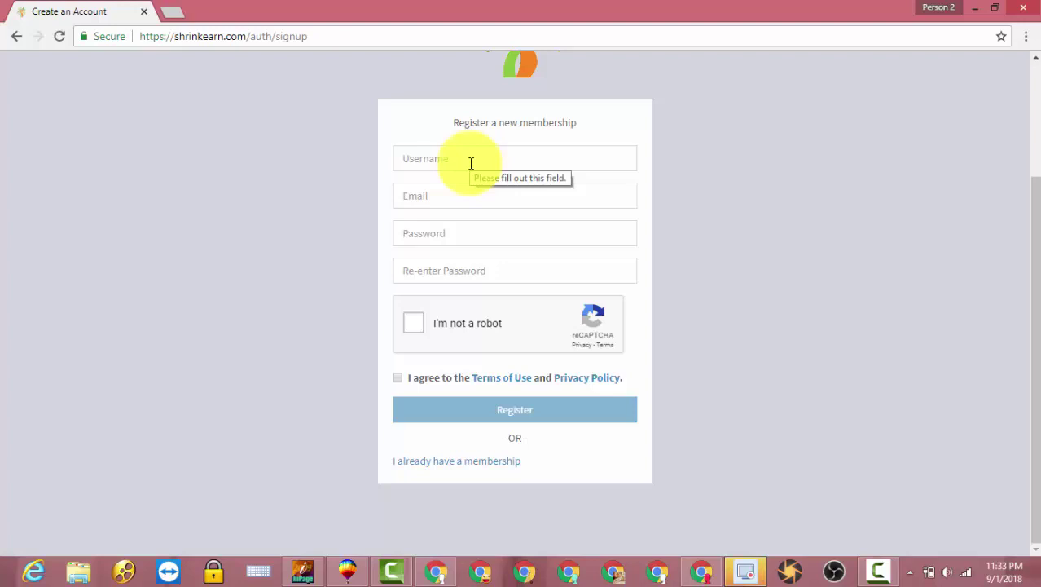
# - Enter a username, pick the saved e-mail, and type the password twice
pyautogui.click(471, 163)
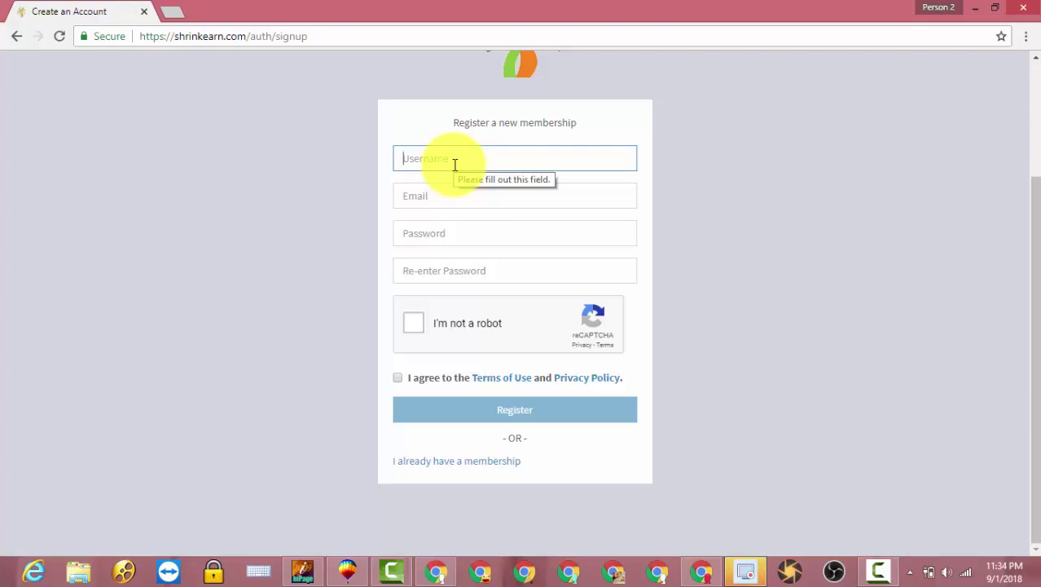
pyautogui.write('tec')
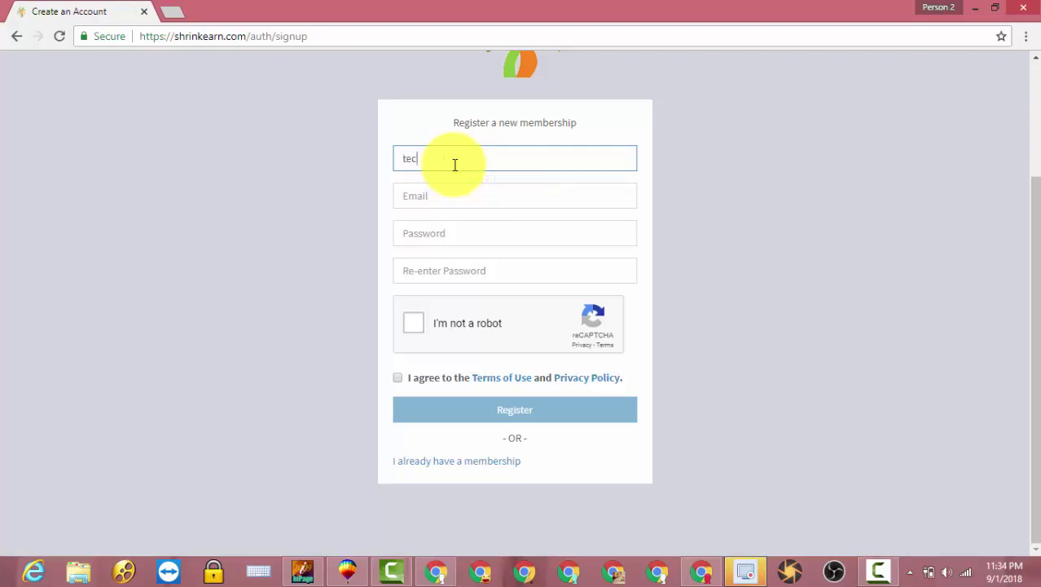
pyautogui.write('hnica')
pyautogui.write('ll')
pyautogui.write('43')
pyautogui.click(570, 195)
pyautogui.click(434, 235)
pyautogui.click(434, 235)
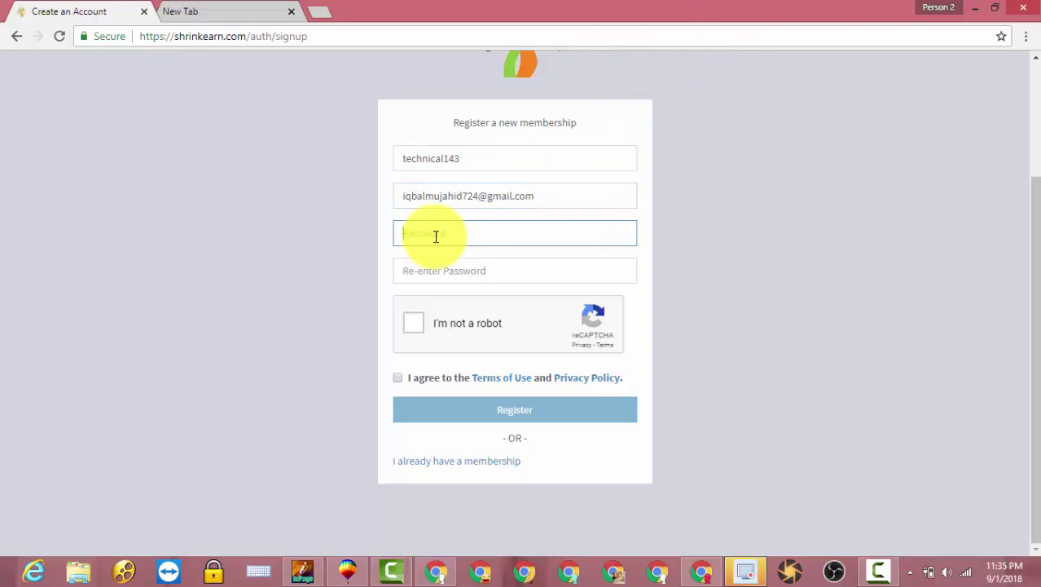
pyautogui.write('*******')
pyautogui.click(436, 280)
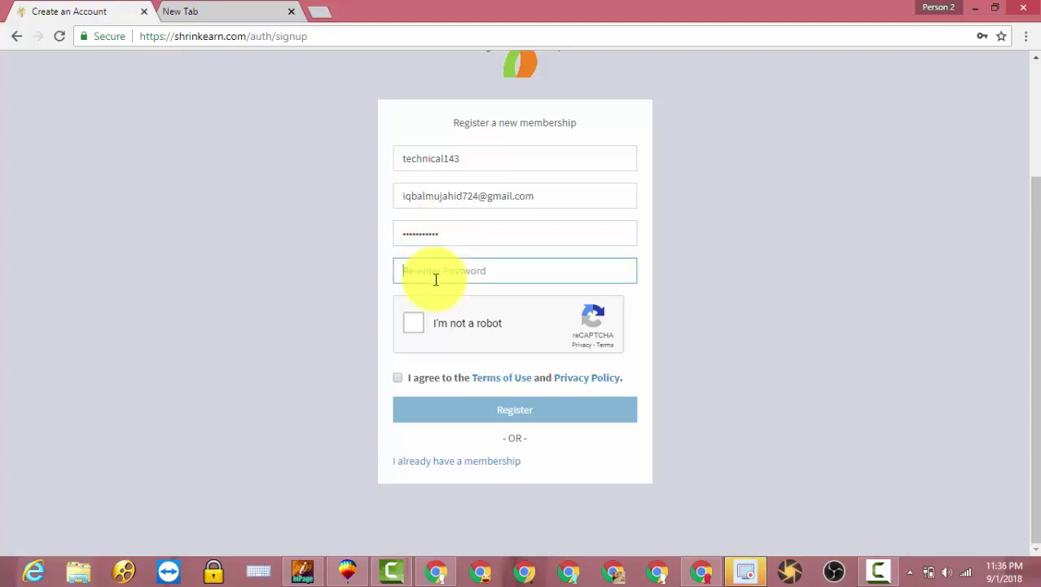
pyautogui.write('*********')
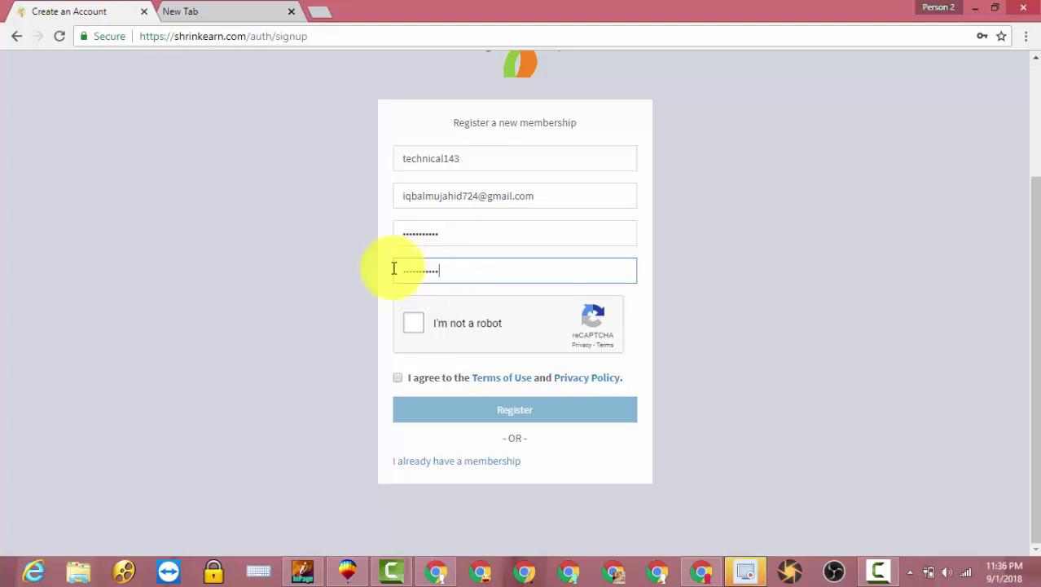
# - Pass the reCAPTCHA, agree to the Terms of Use, and submit the registration
pyautogui.click(415, 324)
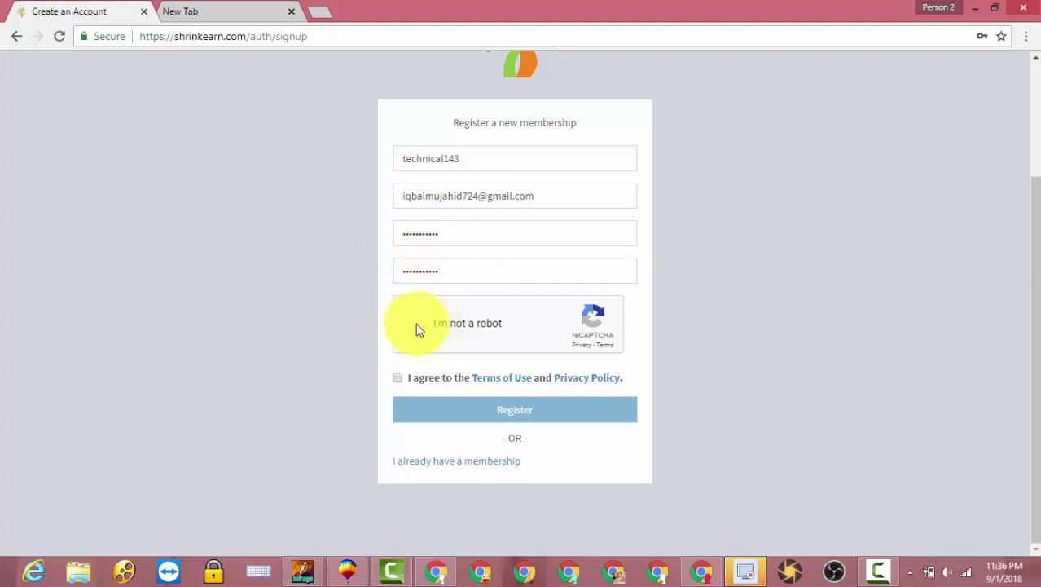
pyautogui.click(398, 380)
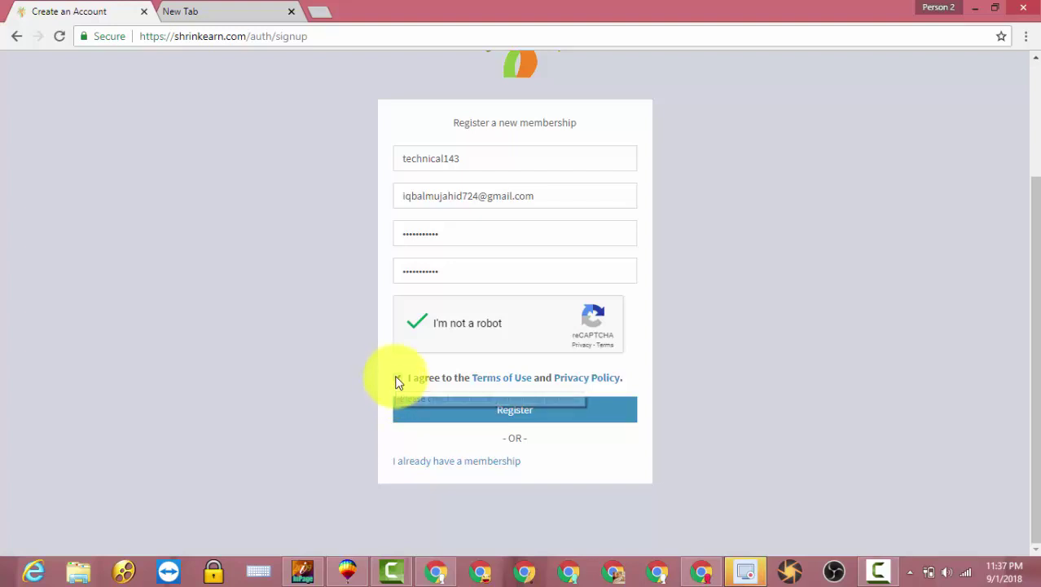
pyautogui.click(521, 413)
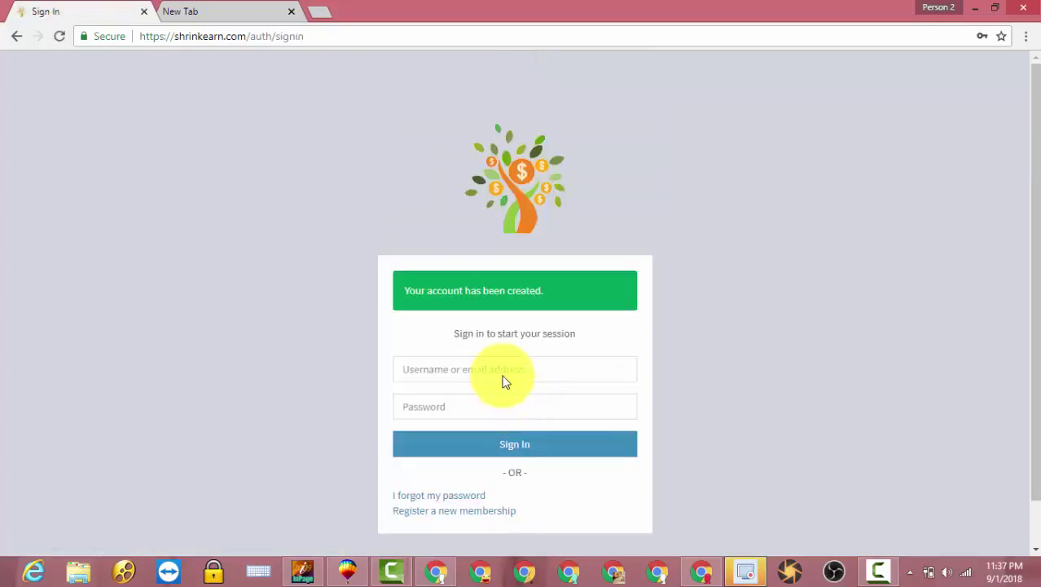
# - Sign in with the autofilled new username and the account password
pyautogui.click(511, 366)
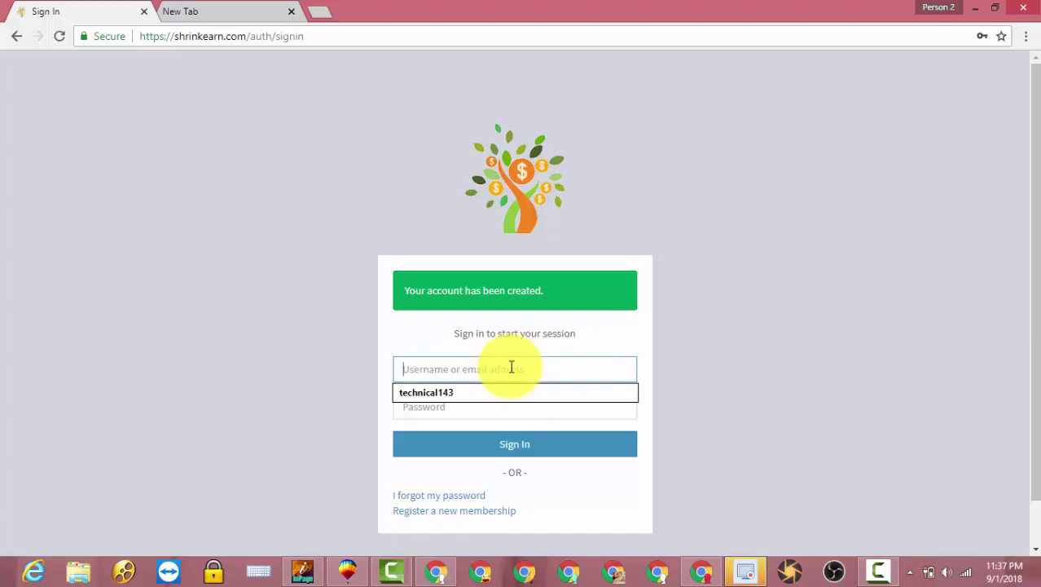
pyautogui.click(528, 392)
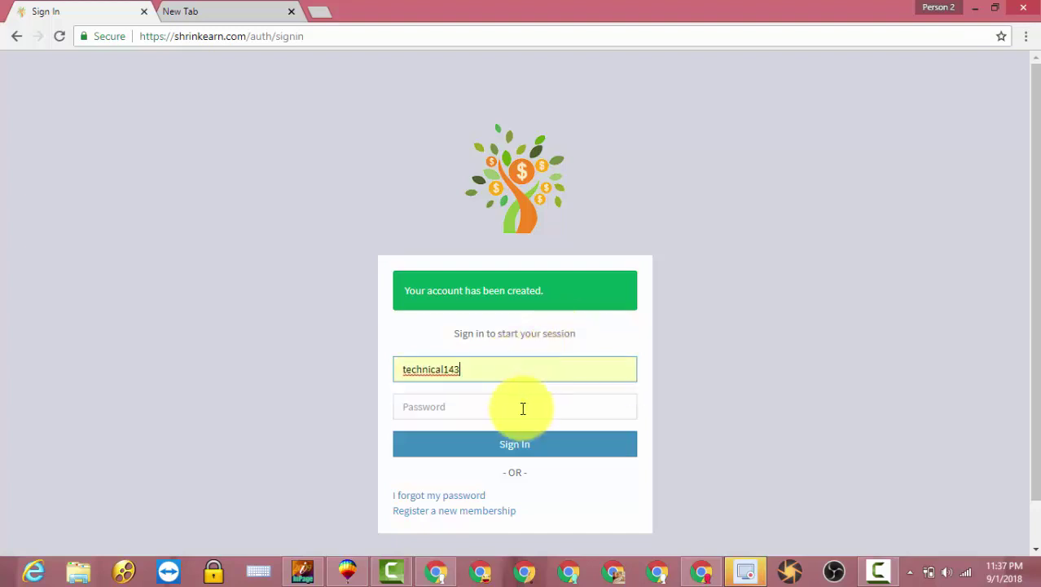
pyautogui.click(524, 405)
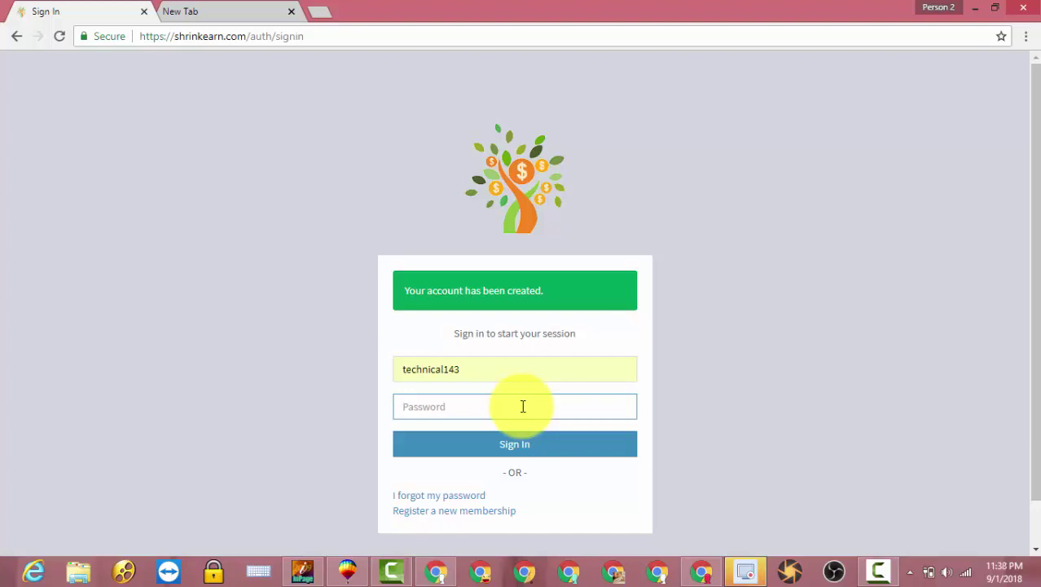
pyautogui.write('•••••••••••')
pyautogui.click(530, 453)
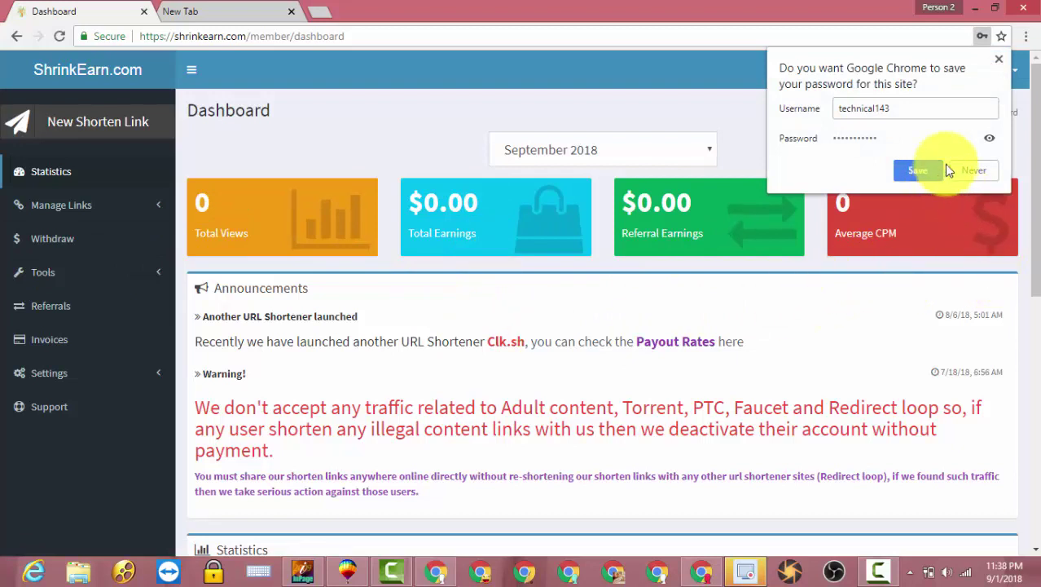
# - Decline saving the password, open Withdraw Funds, and request a withdrawal
pyautogui.click(970, 174)
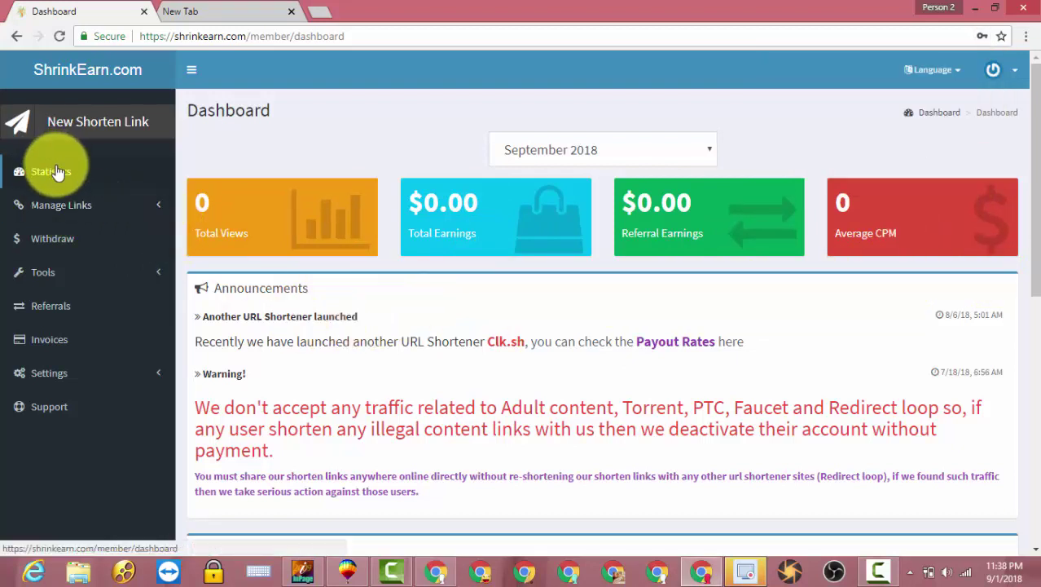
pyautogui.click(63, 249)
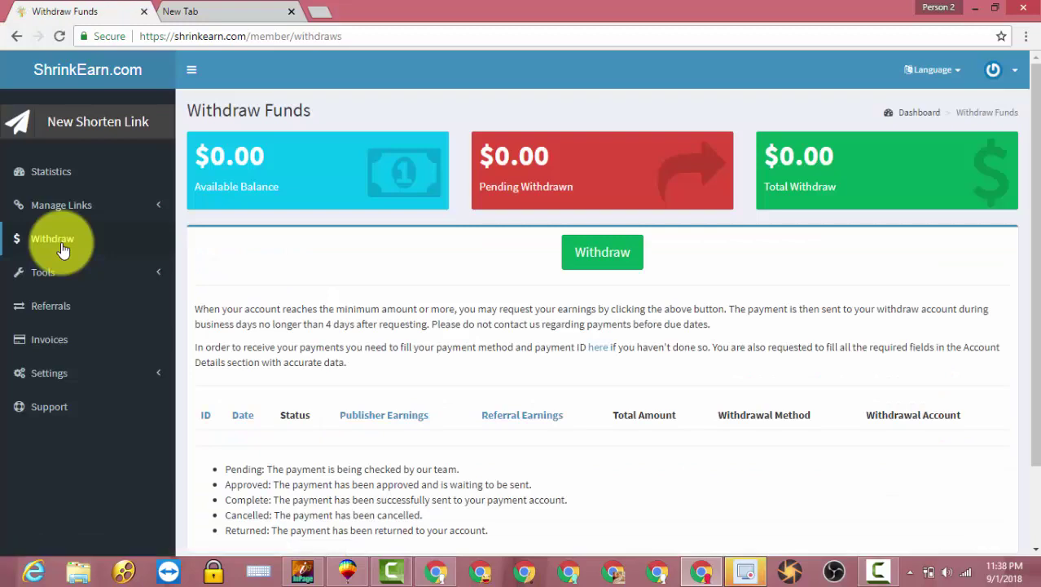
pyautogui.click(600, 260)
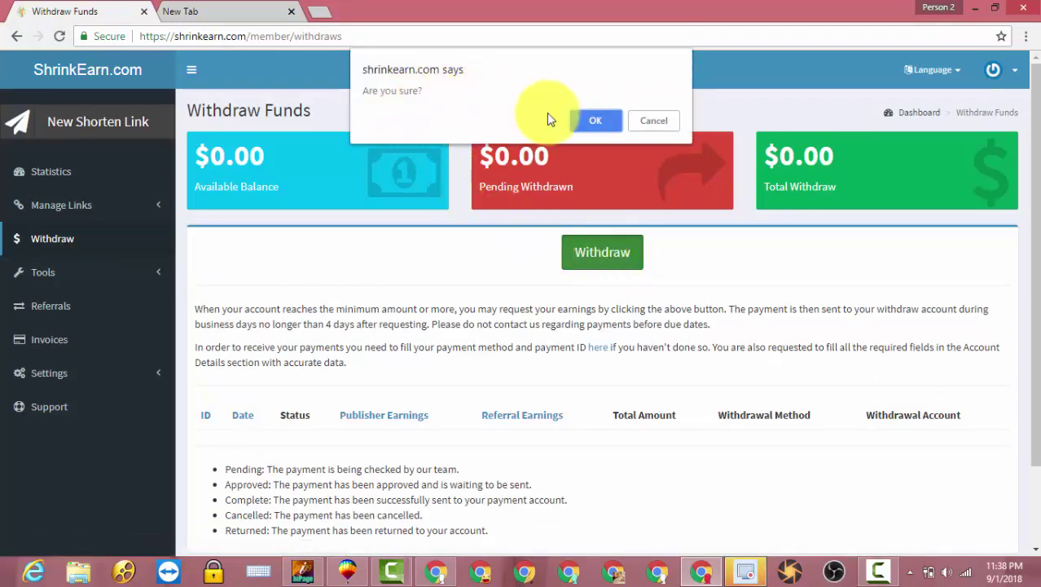
# - Confirm the withdrawal with OK, leaving all balances at $0.00
pyautogui.click(641, 124)
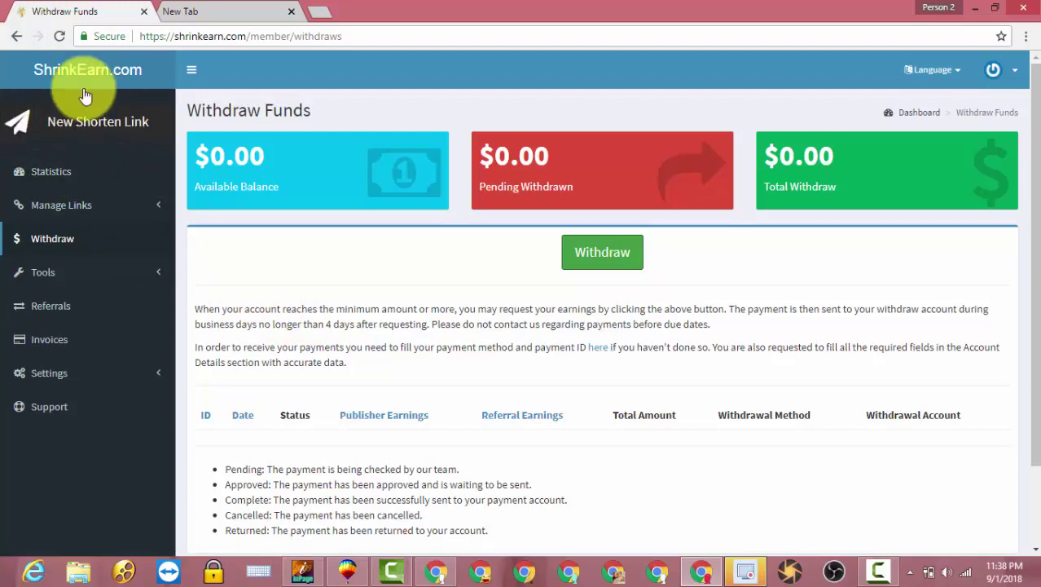
# - Return to the Dashboard showing 0 views and $0.00, then open a new Google tab
pyautogui.click(70, 128)
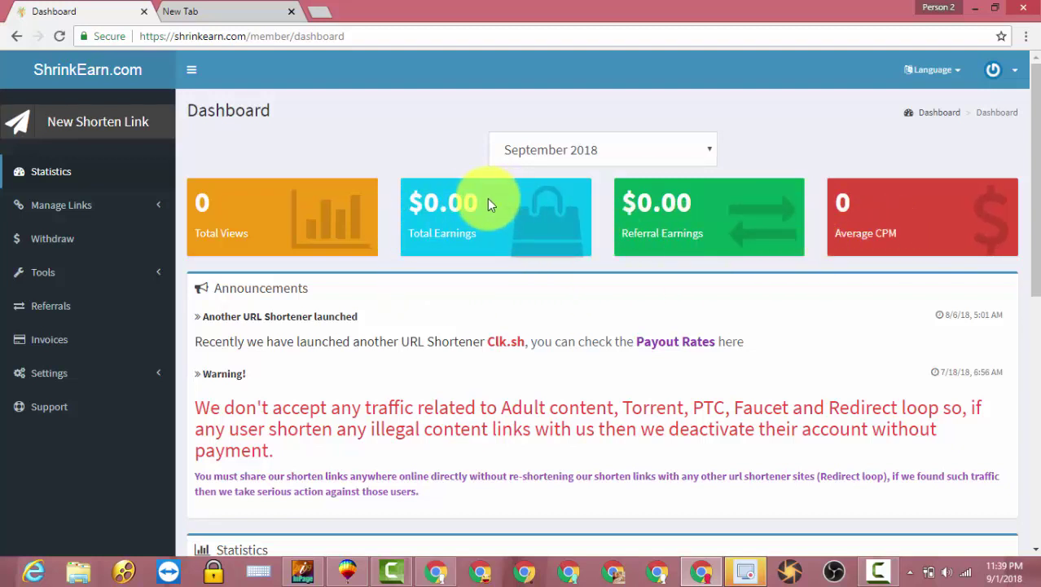
pyautogui.moveTo(481, 202); pyautogui.dragTo(380, 205)
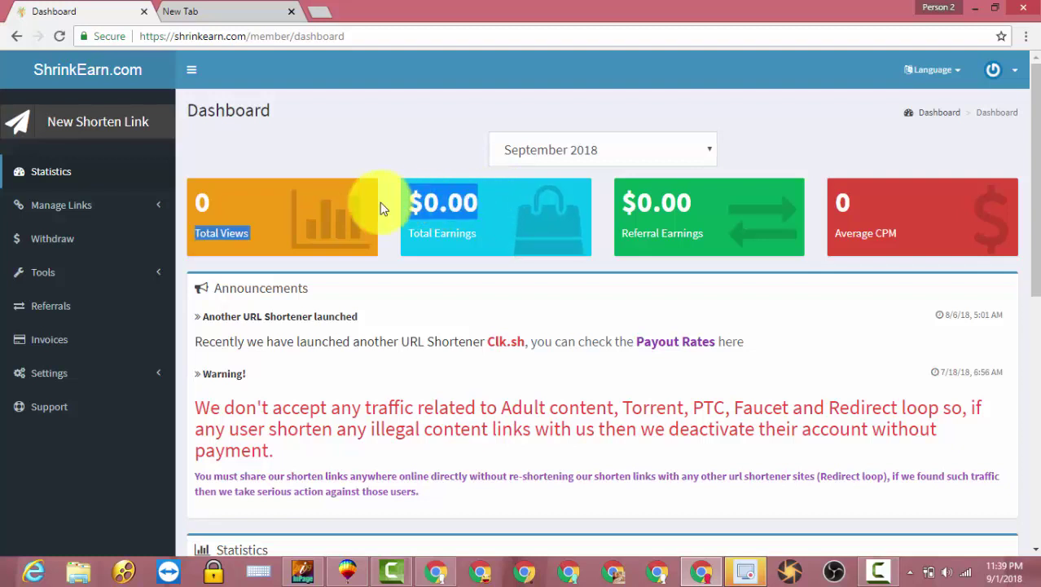
pyautogui.click(531, 295)
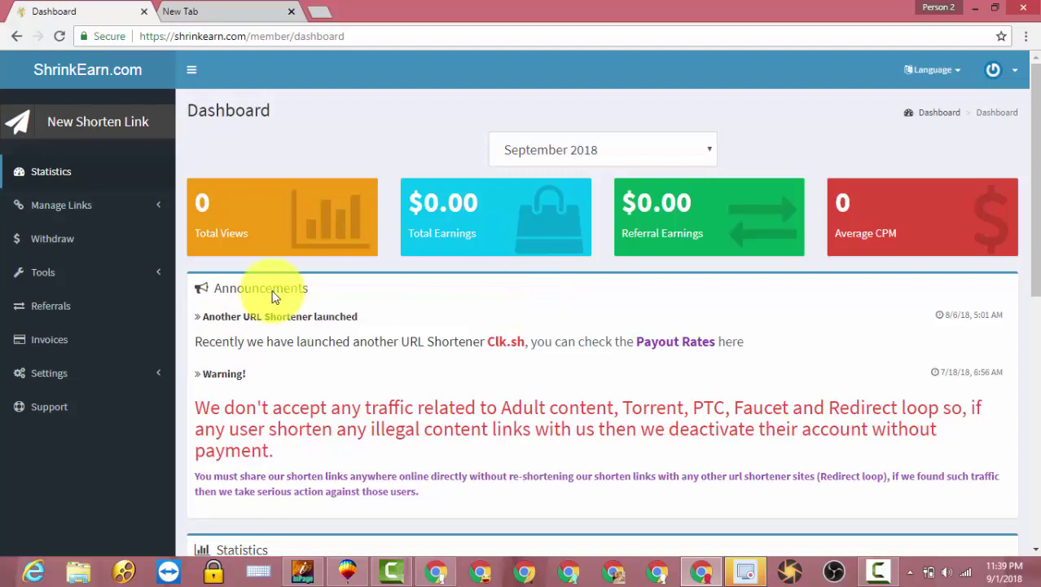
pyautogui.click(324, 11)
pyautogui.click(385, 300)
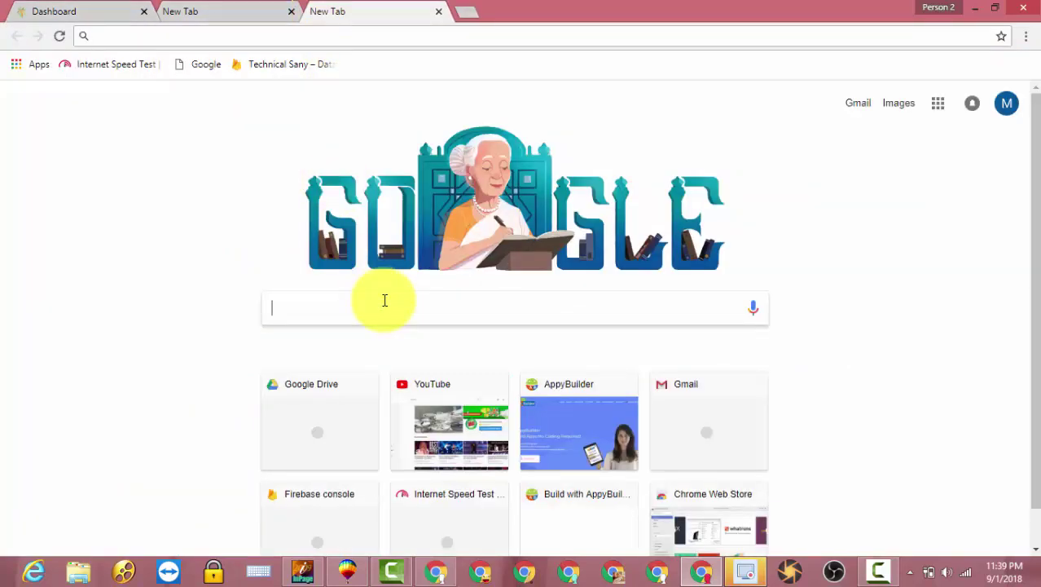
# - Search 'google' to load google.com, then switch back to the ShrinkEarn Dashboard tab
pyautogui.write('google')
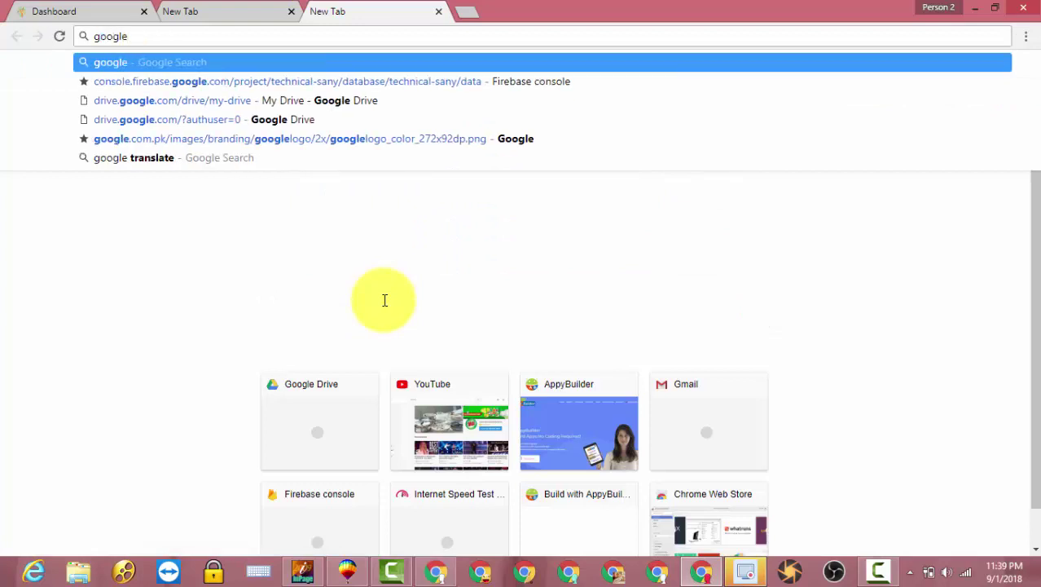
pyautogui.press('Return')
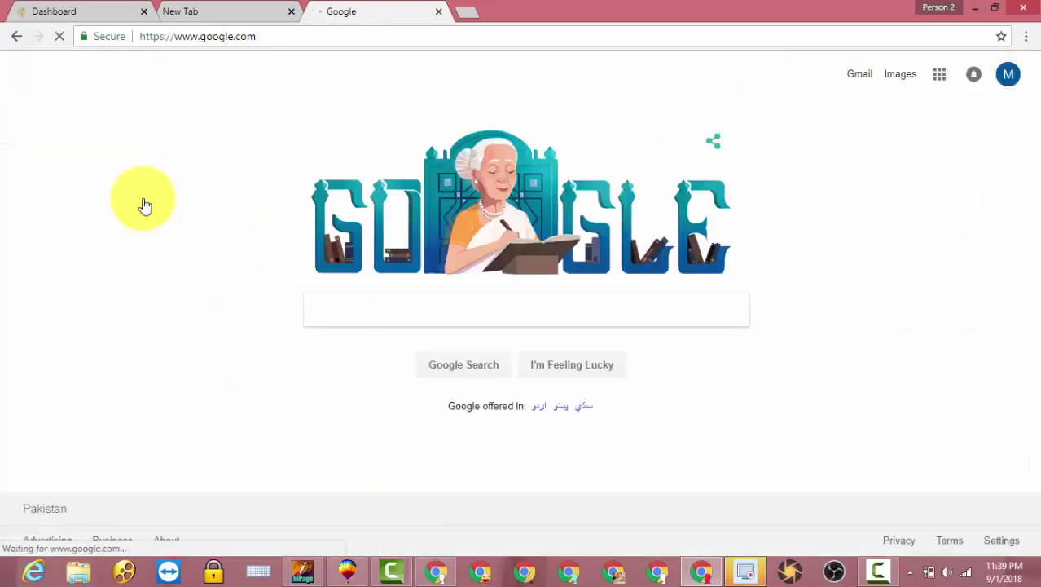
pyautogui.click(269, 40)
pyautogui.hotkey('ctrl', 'c')
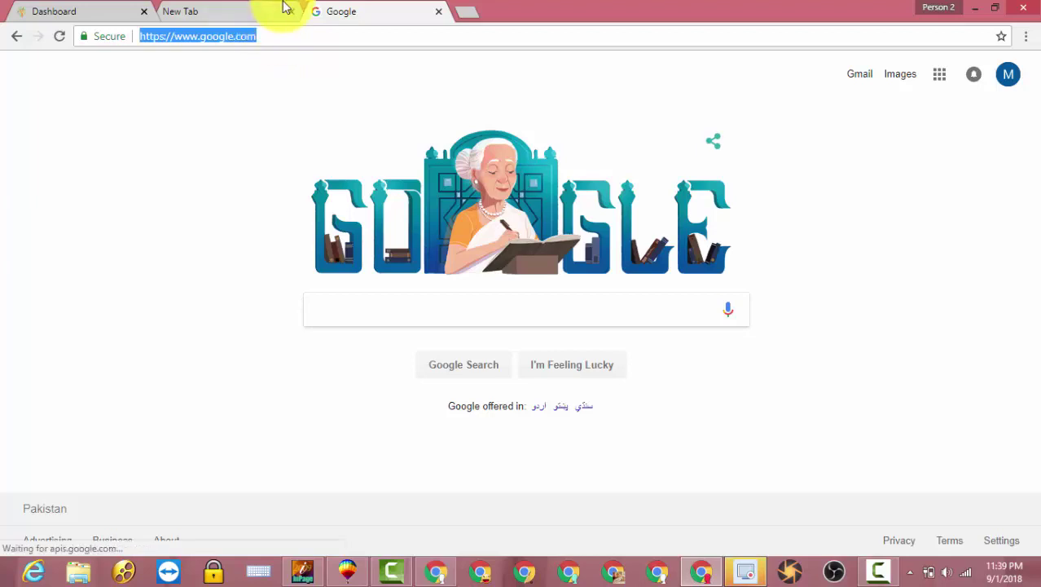
pyautogui.click(88, 12)
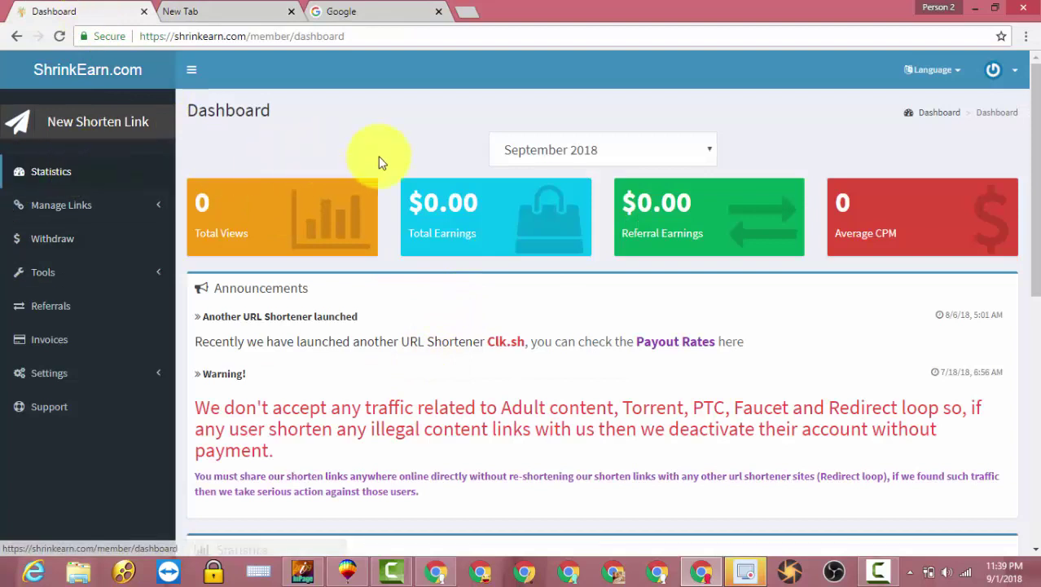
pyautogui.click(75, 130)
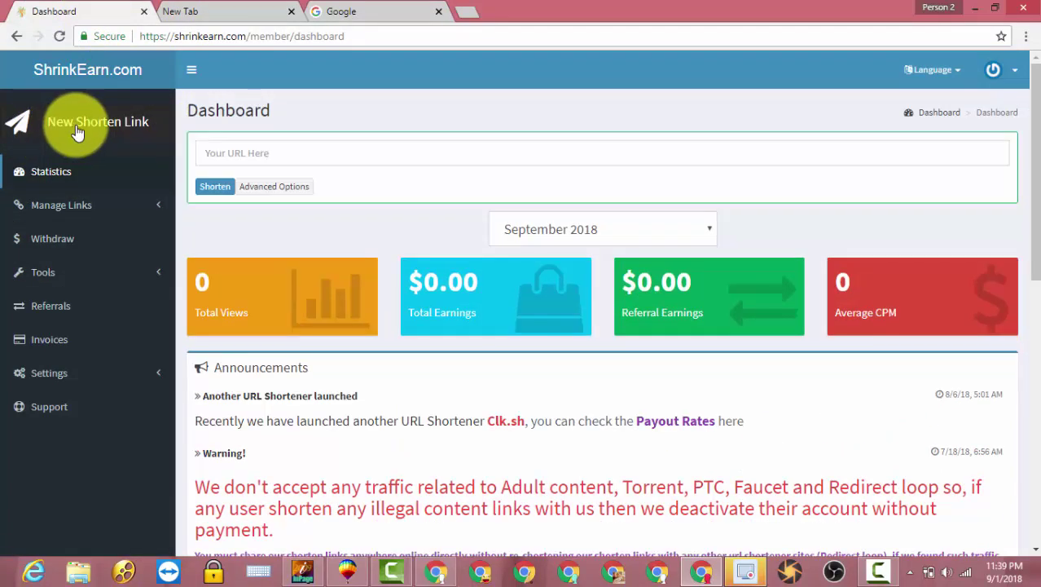
pyautogui.click(288, 155)
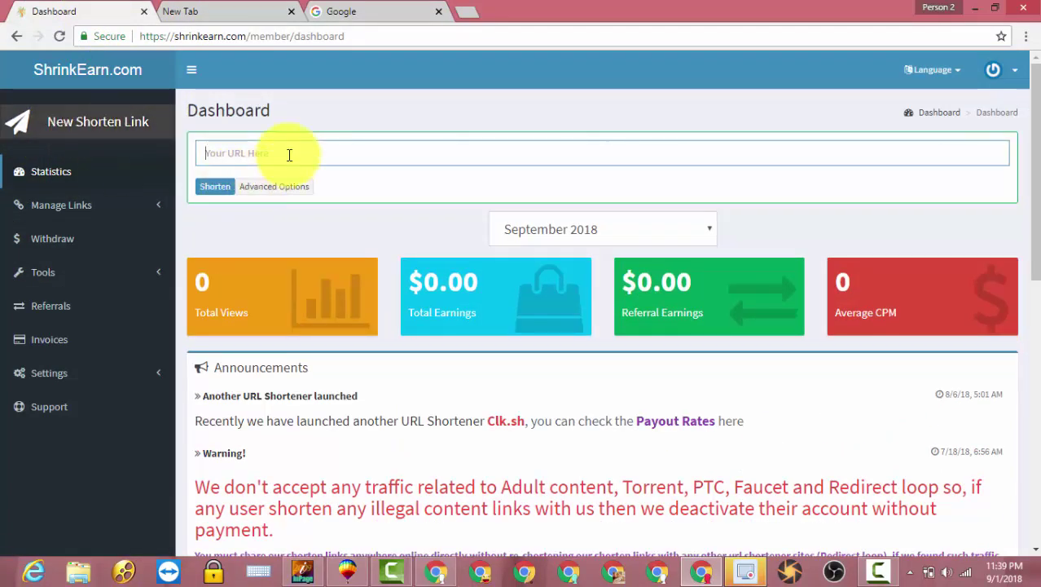
pyautogui.hotkey('ctrl', 'v')
pyautogui.click(225, 190)
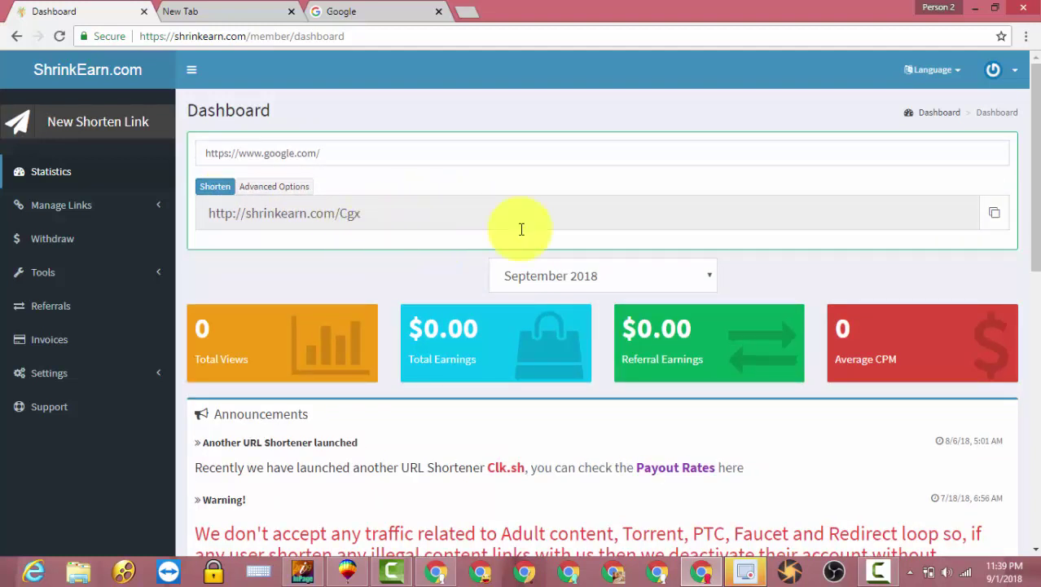
pyautogui.click(996, 213)
# - Request and confirm a withdrawal of the $0.00 balance on the Withdraw Funds page
pyautogui.click(70, 244)
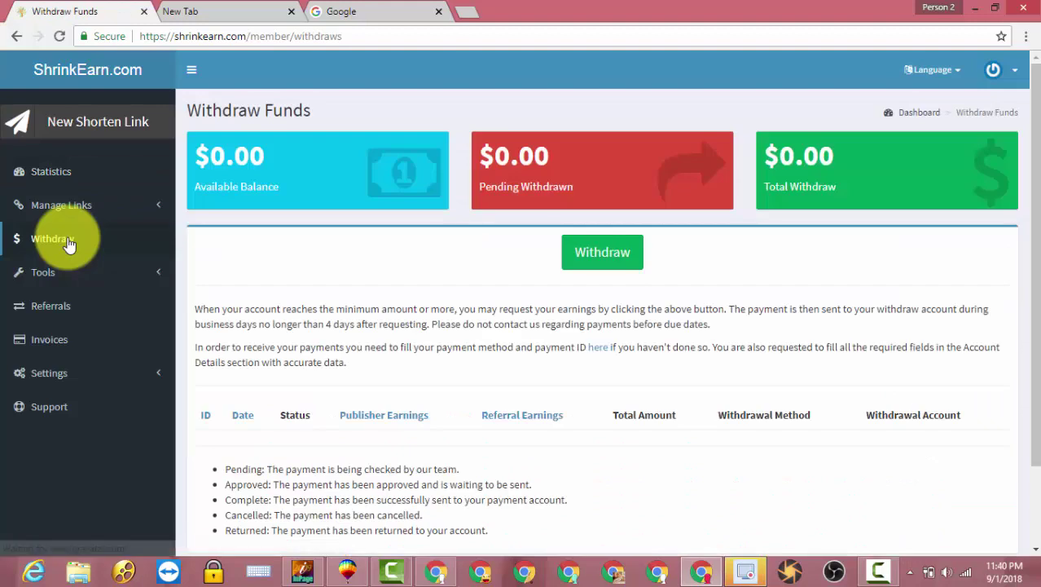
pyautogui.scroll(-1, 502, 310)
pyautogui.scroll(-1, 502, 310)
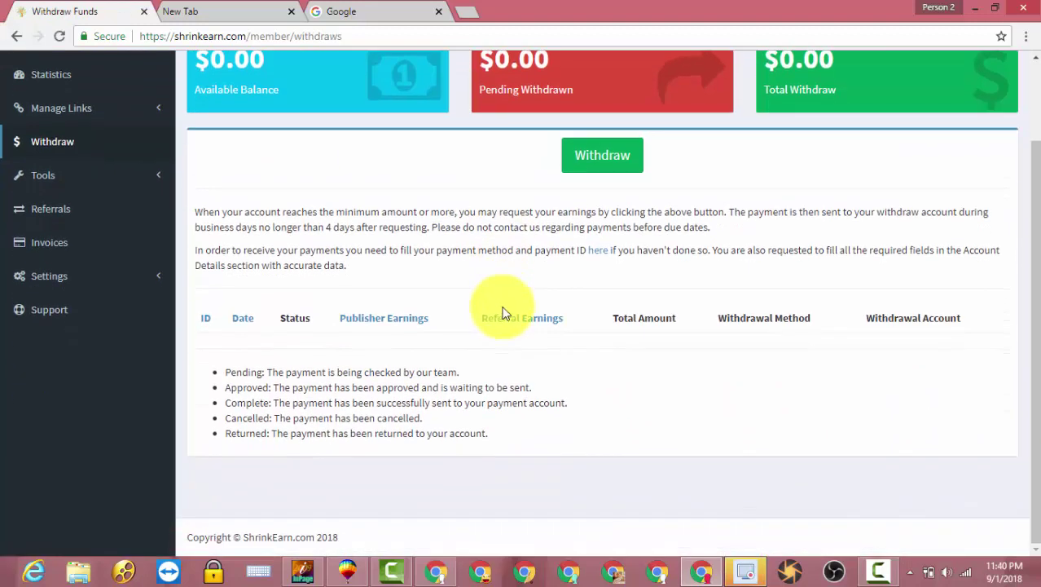
pyautogui.scroll(2, 522, 269)
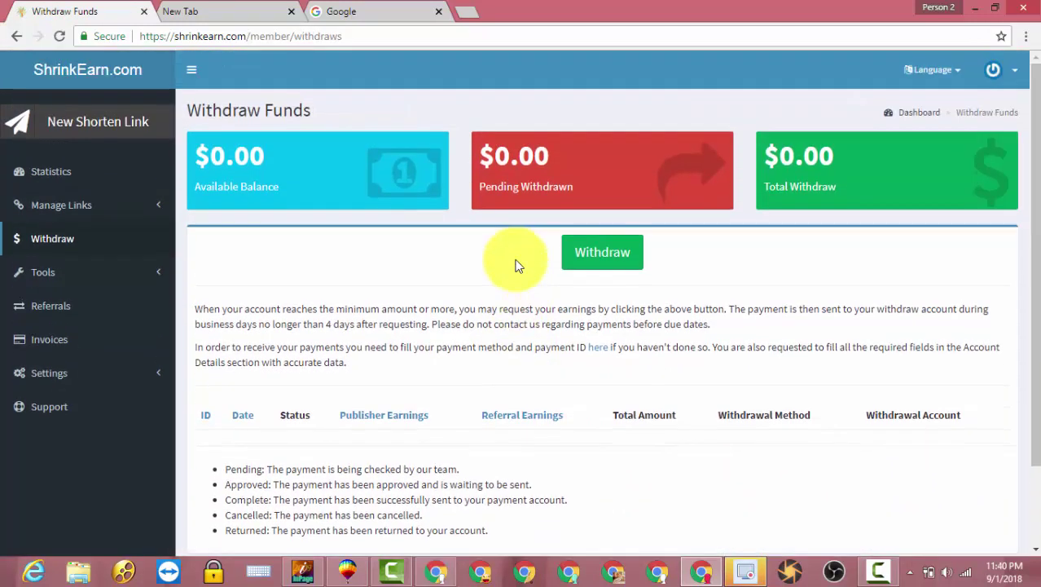
pyautogui.click(591, 261)
pyautogui.click(595, 122)
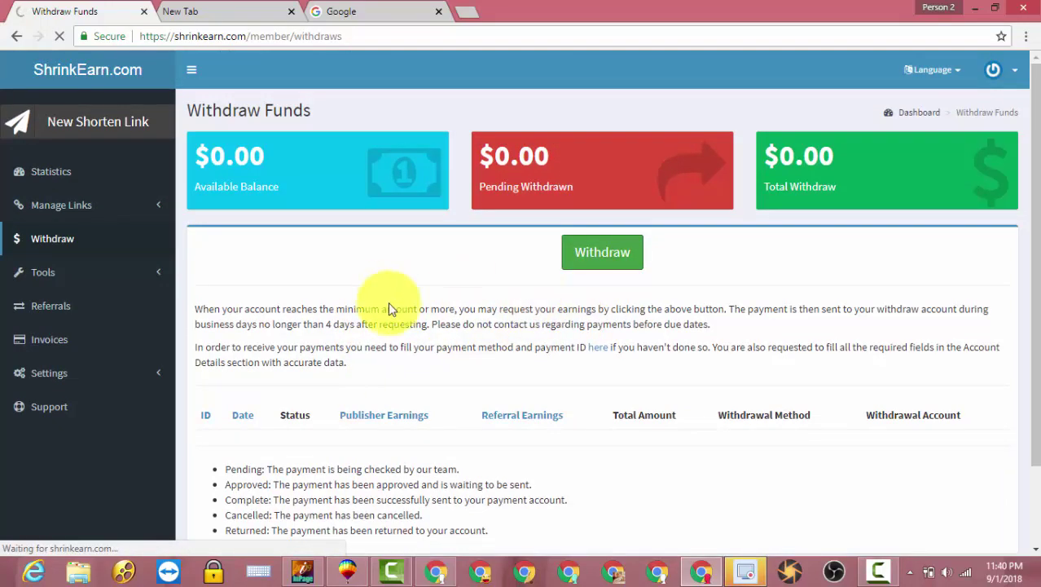
pyautogui.scroll(-3, 492, 379)
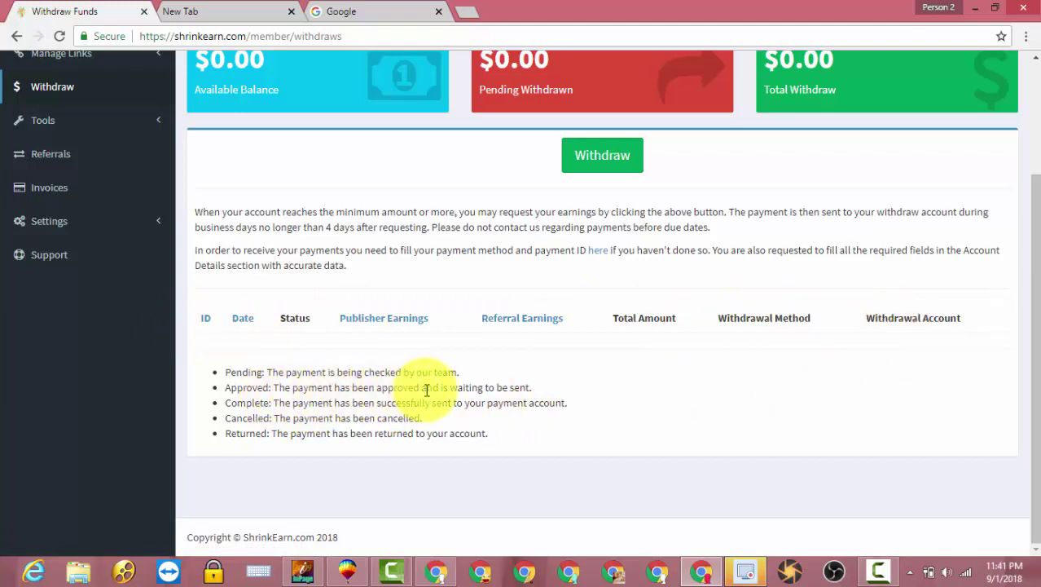
pyautogui.scroll(3, 667, 413)
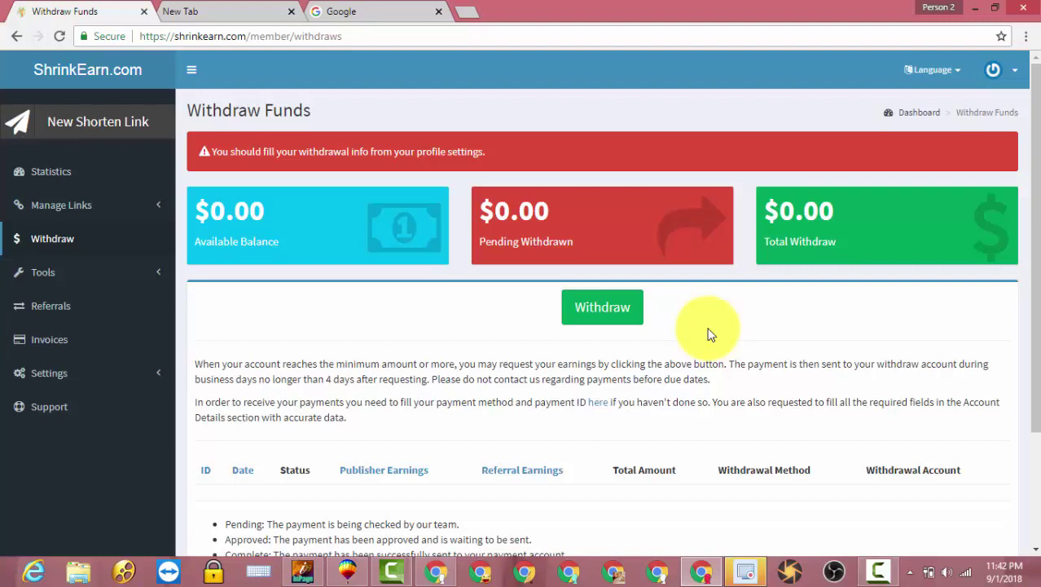
# - Bring up the New Shorten Link form and submit it with the URL field empty
pyautogui.click(32, 123)
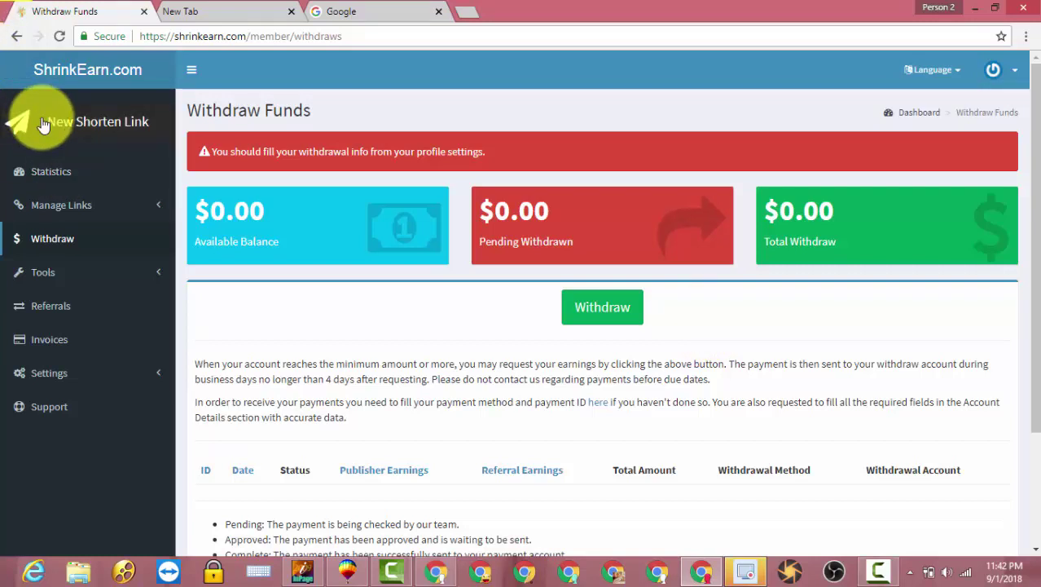
pyautogui.click(215, 186)
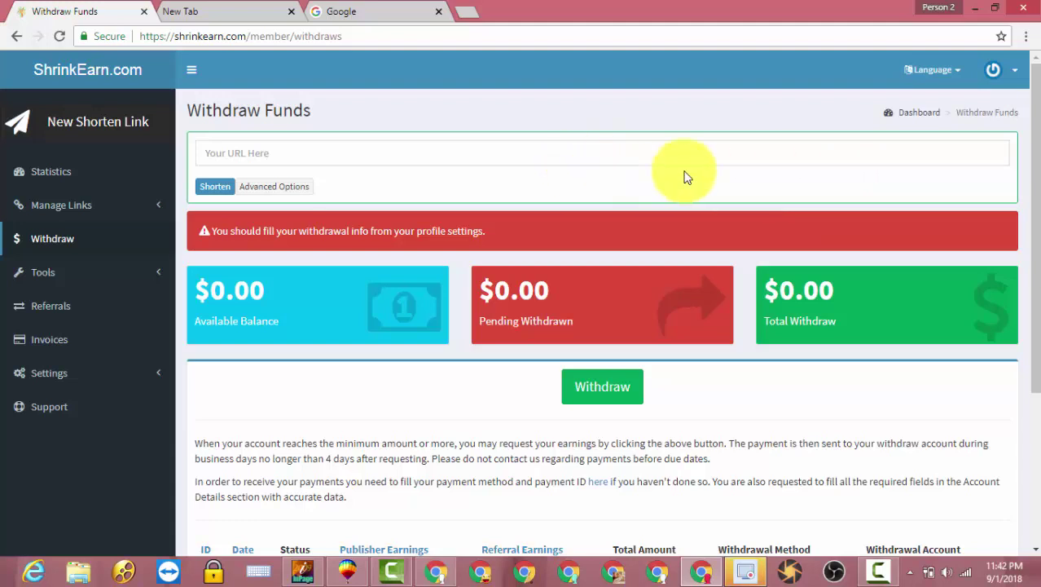
# - Minimize Chrome and close the iSpring Free Cam window to reveal the bare desktop
pyautogui.click(982, 12)
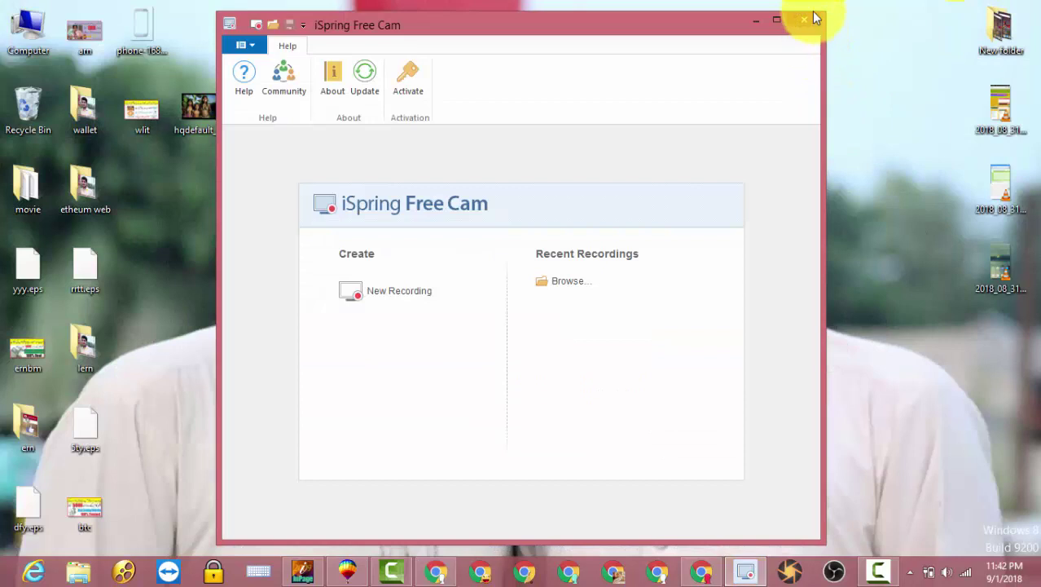
pyautogui.click(806, 20)
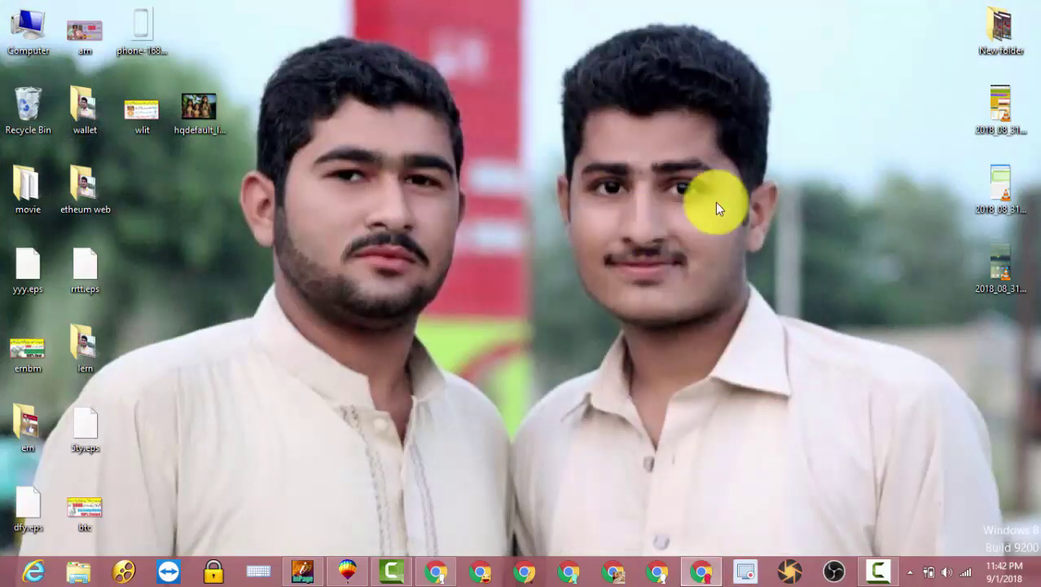
pyautogui.moveTo(763, 46); pyautogui.dragTo(264, 401)
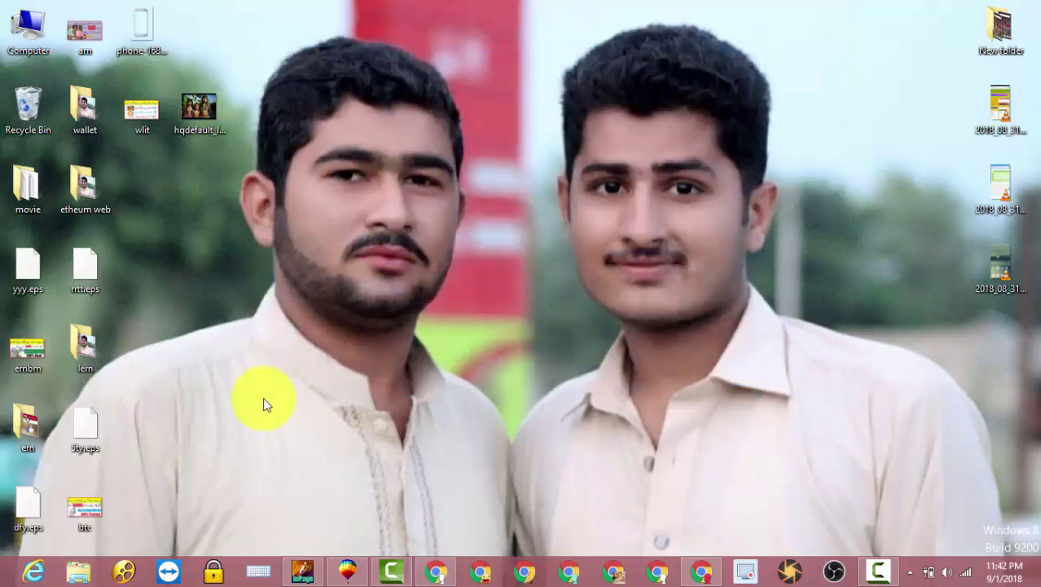